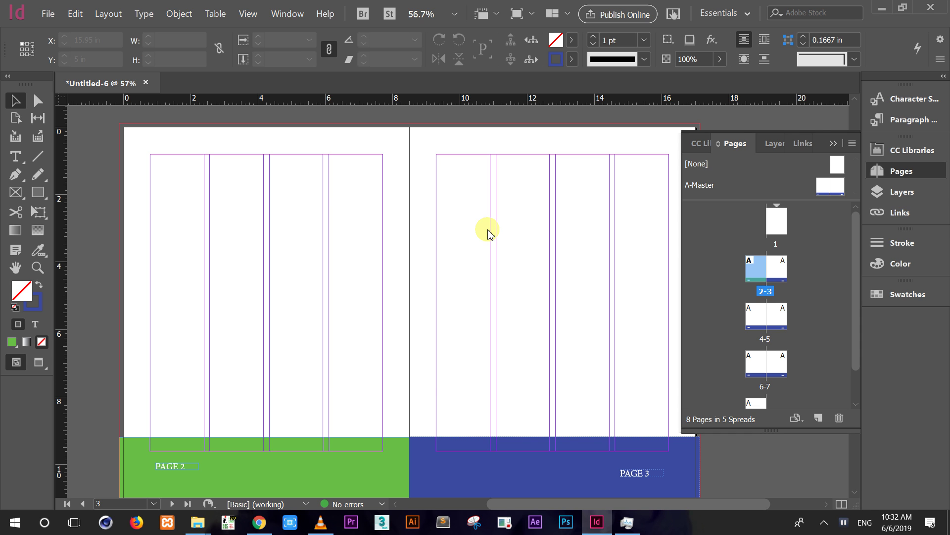
Start exporting the document and create and open a folder named NEWSLETTER inside the Basic folder.
key("ctrl+e")
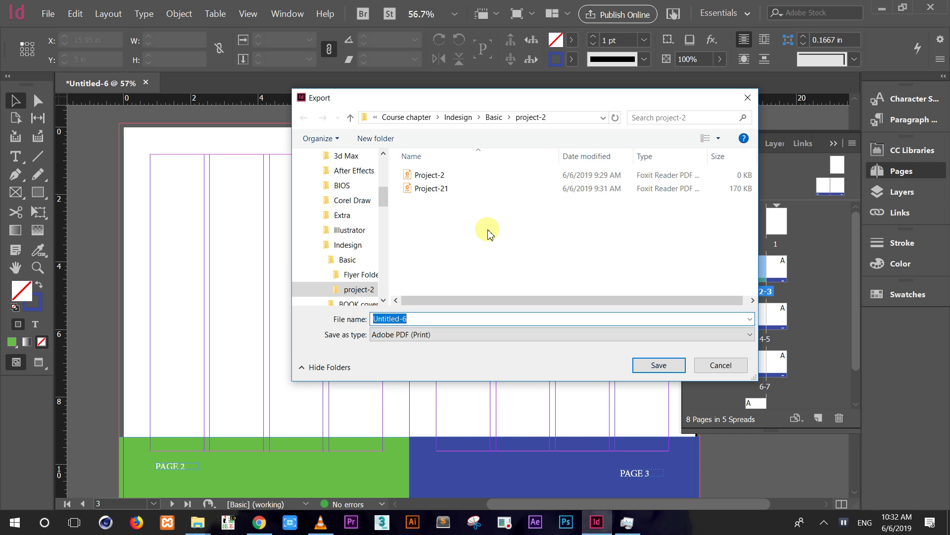
left_click(495, 118)
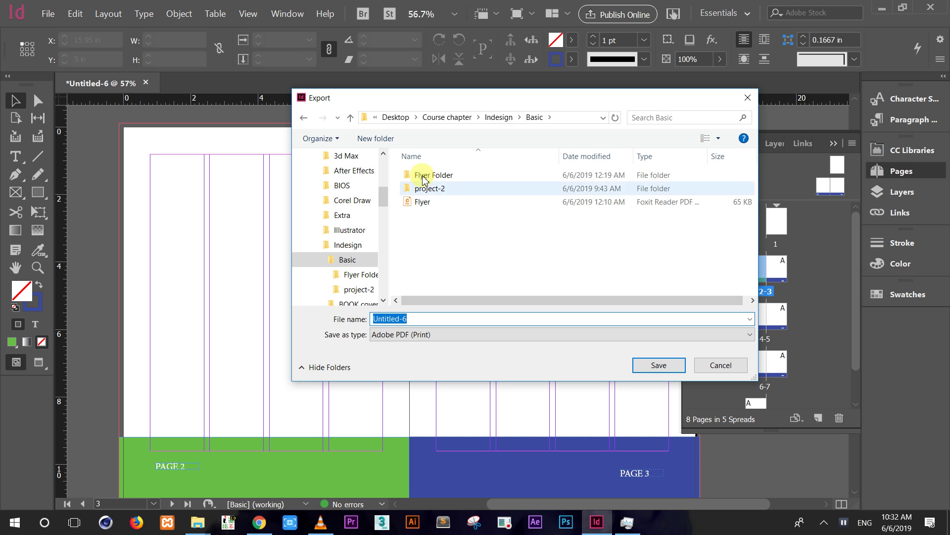
left_click(404, 157)
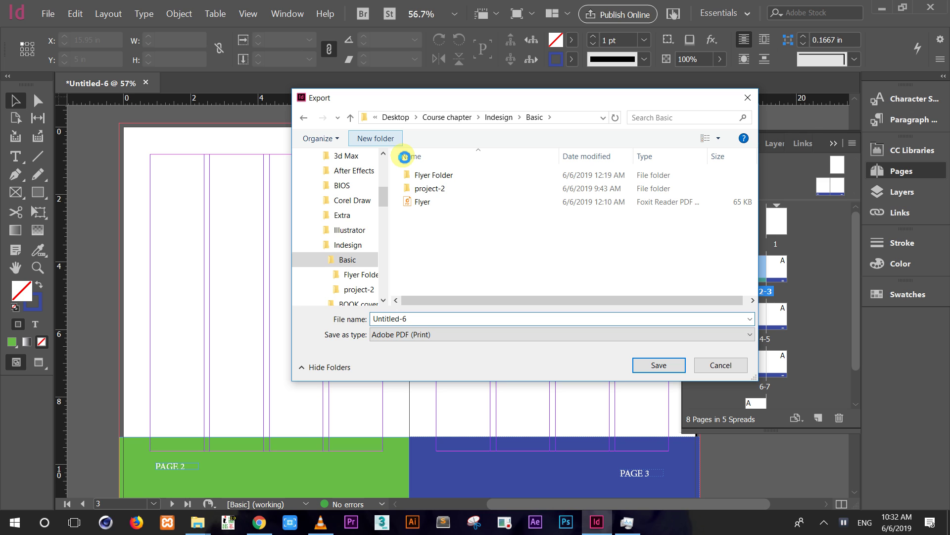
type("nEW")
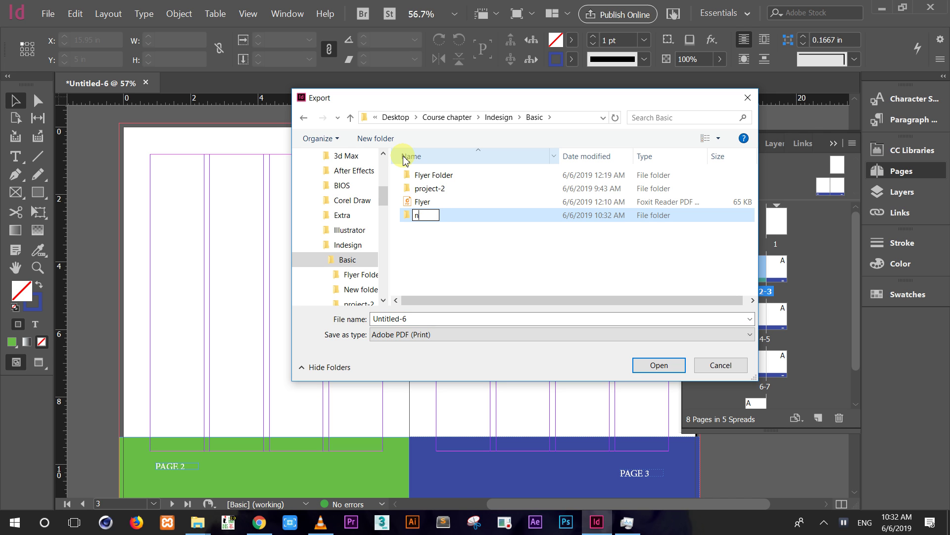
left_click(404, 157)
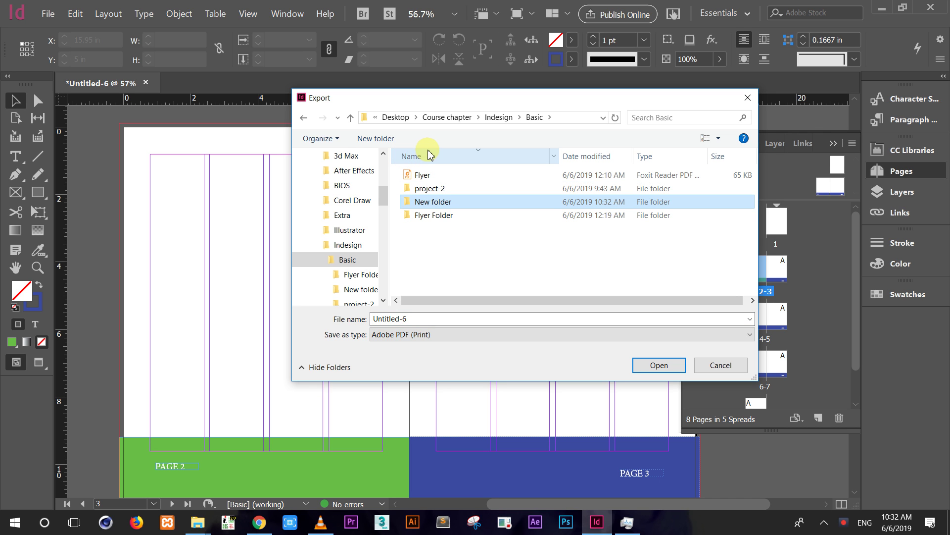
left_click(446, 236)
left_click(386, 138)
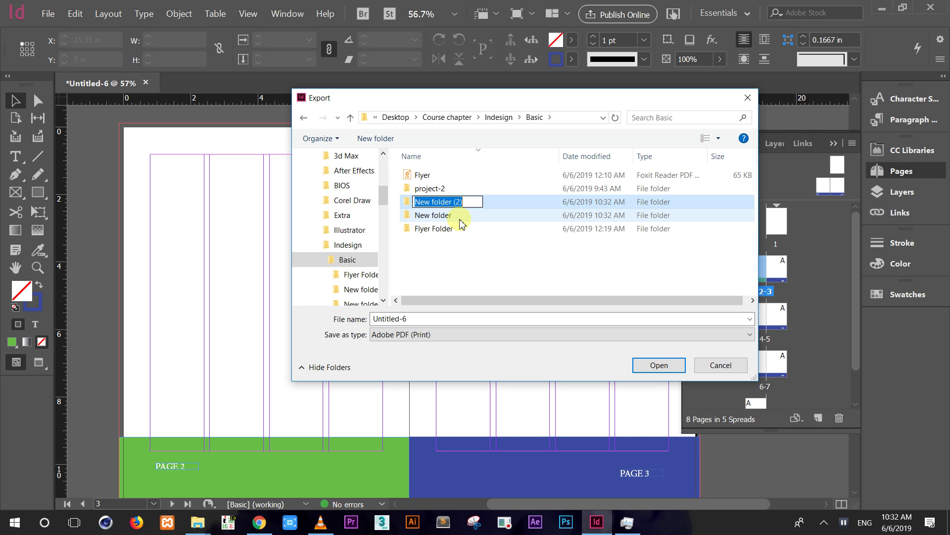
type("nE")
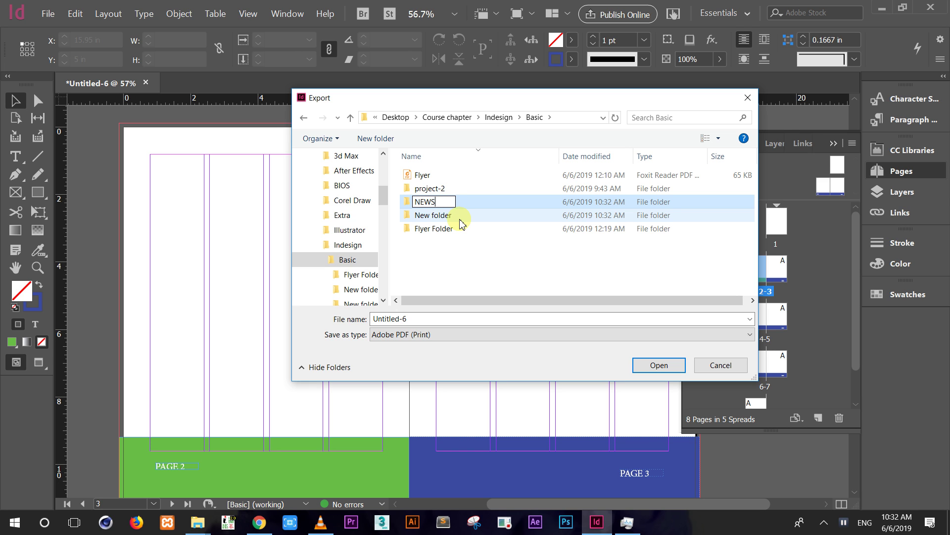
type("WSLETTER")
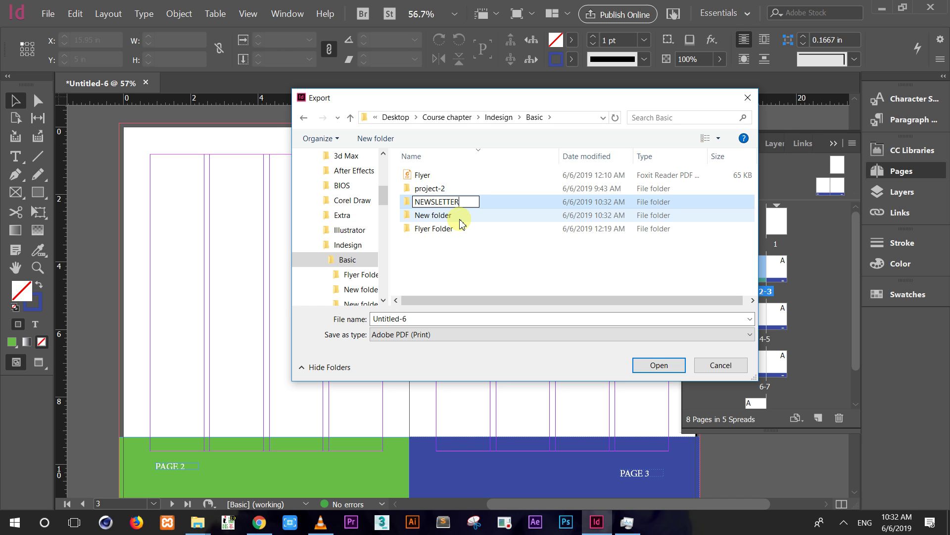
key("Caps_Lock")
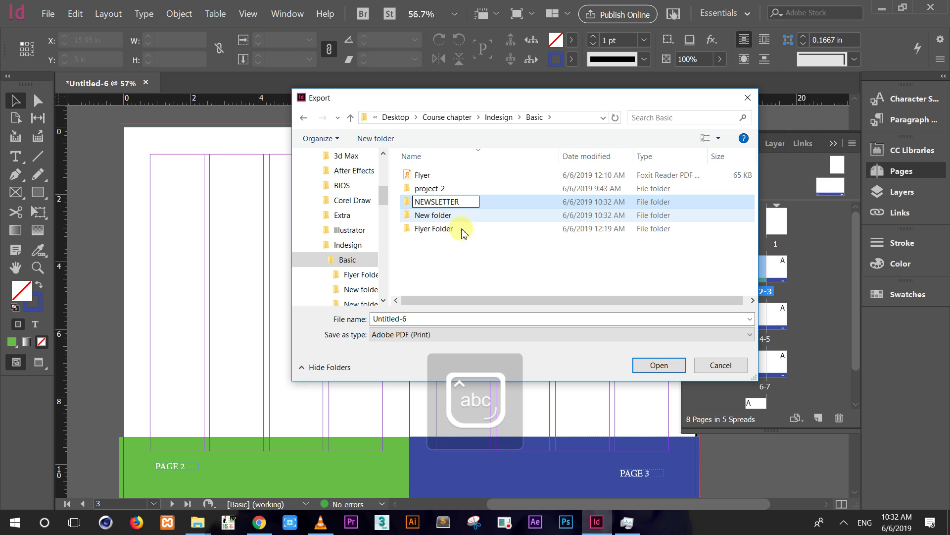
double_click(412, 203)
Name the file and export all pages as an Adobe PDF (Print) into the NEWSLETTER folder.
left_click(428, 318)
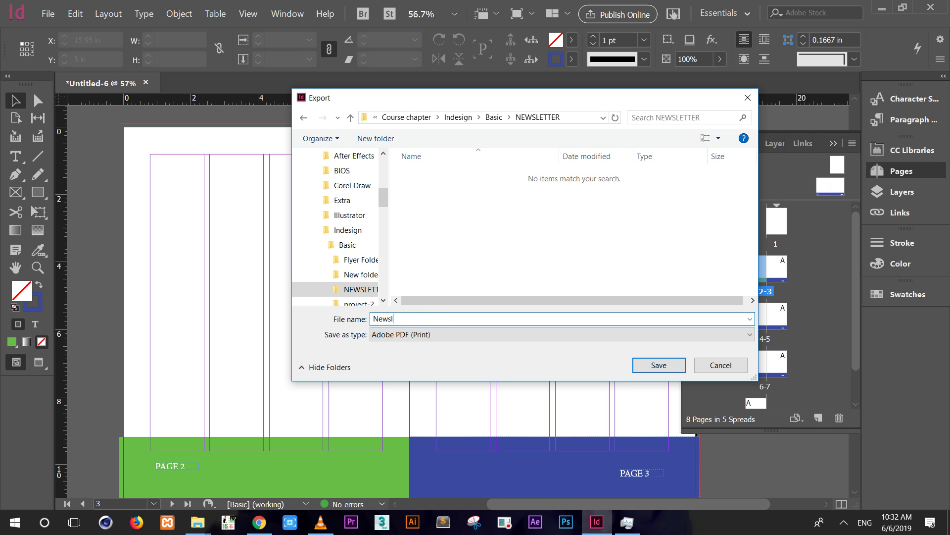
key("Return")
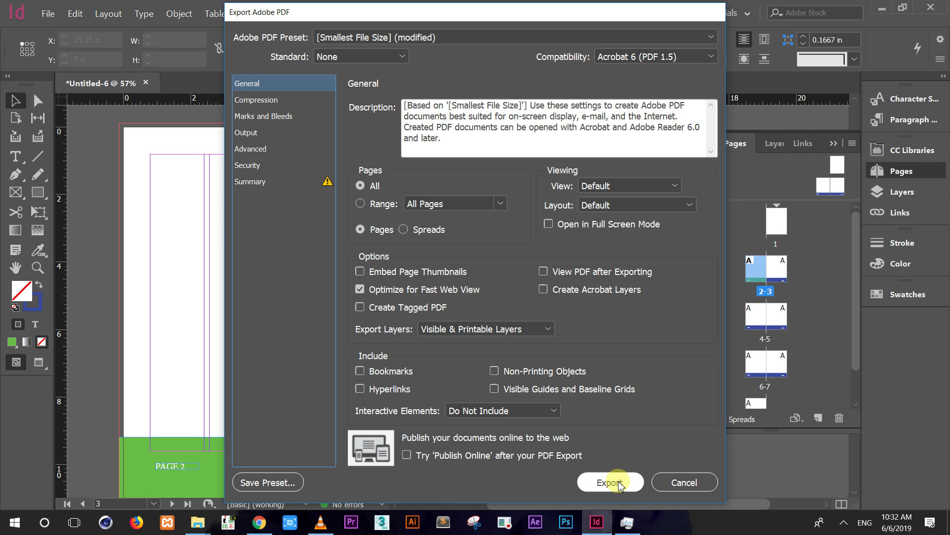
left_click(615, 483)
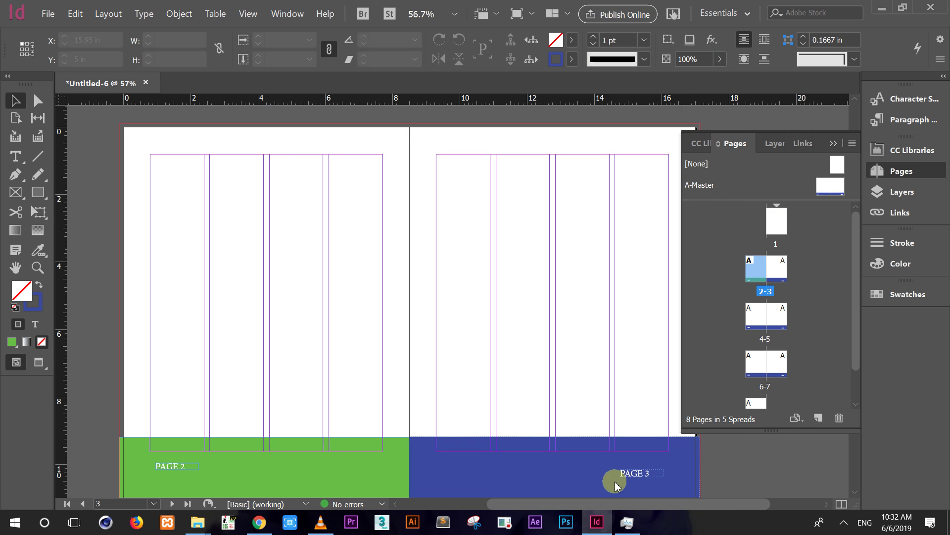
Place the snowy cathedral photo from the Image folder on page 1, starting at the bleed corner and sized about 9 by 11.25 in.
left_click(781, 230)
double_click(780, 230)
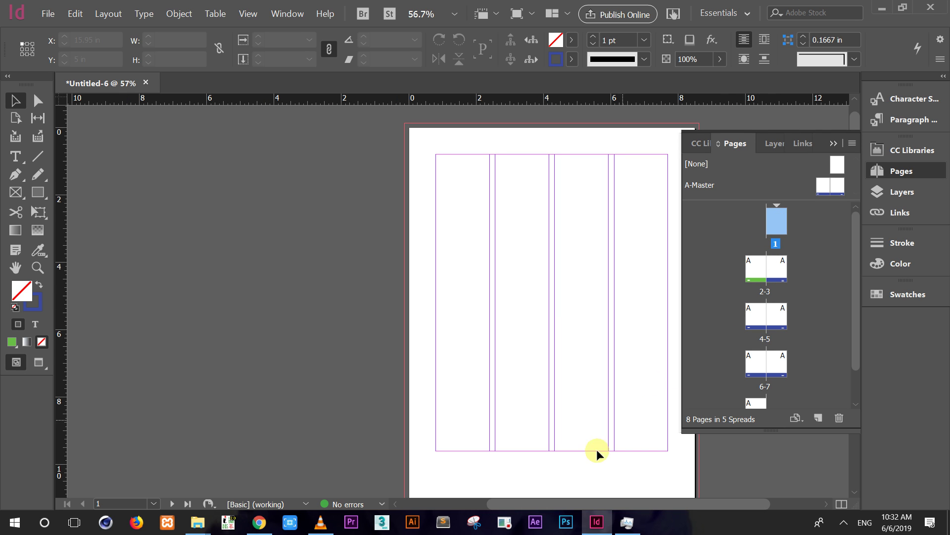
left_click_drag(560, 505, 595, 503)
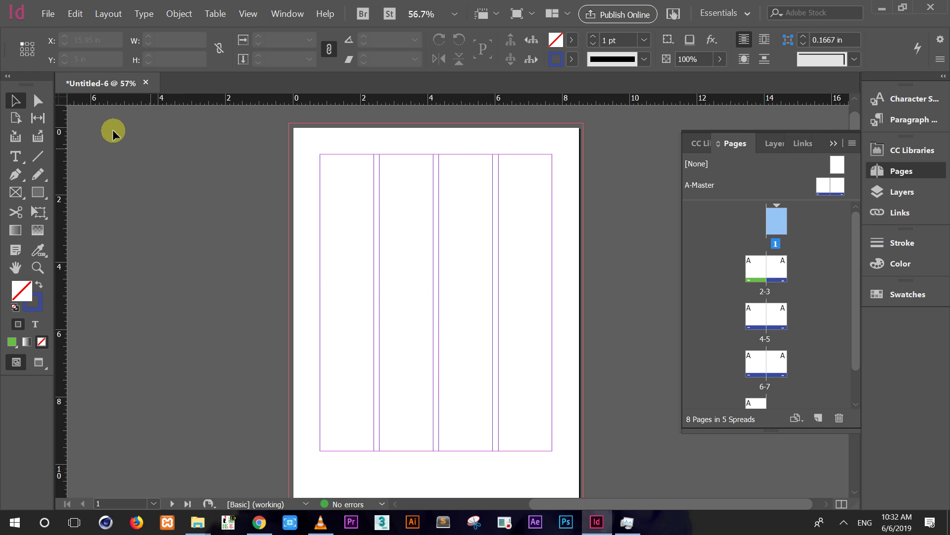
left_click(52, 16)
left_click(111, 167)
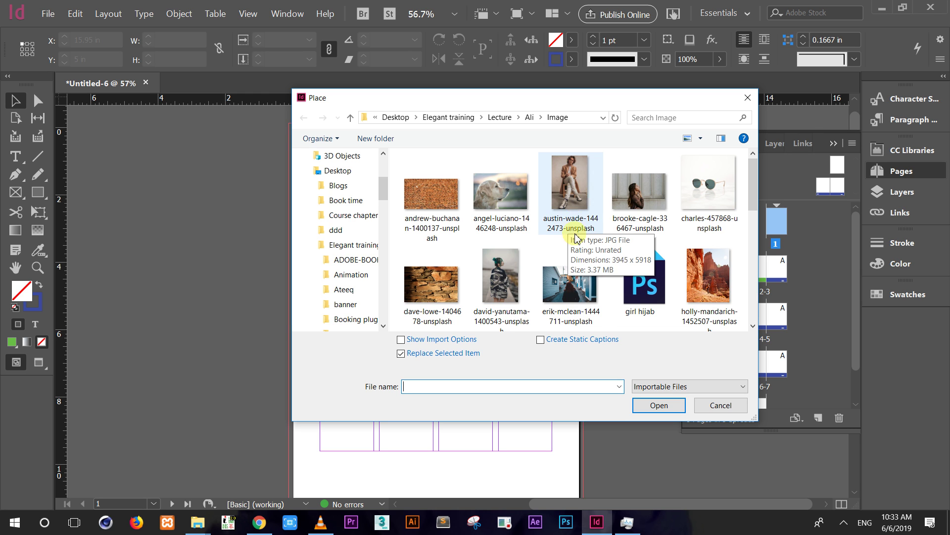
left_click_drag(760, 190, 756, 235)
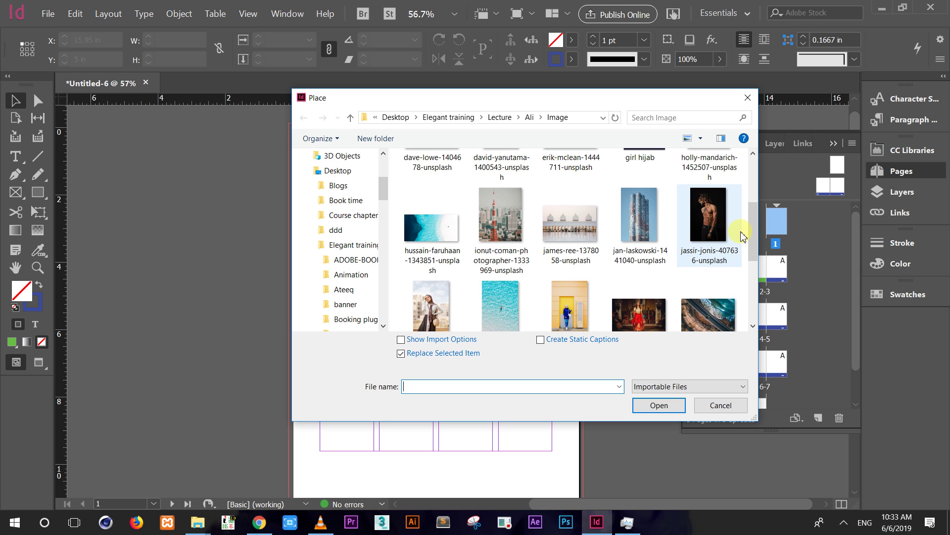
left_click_drag(751, 234, 772, 312)
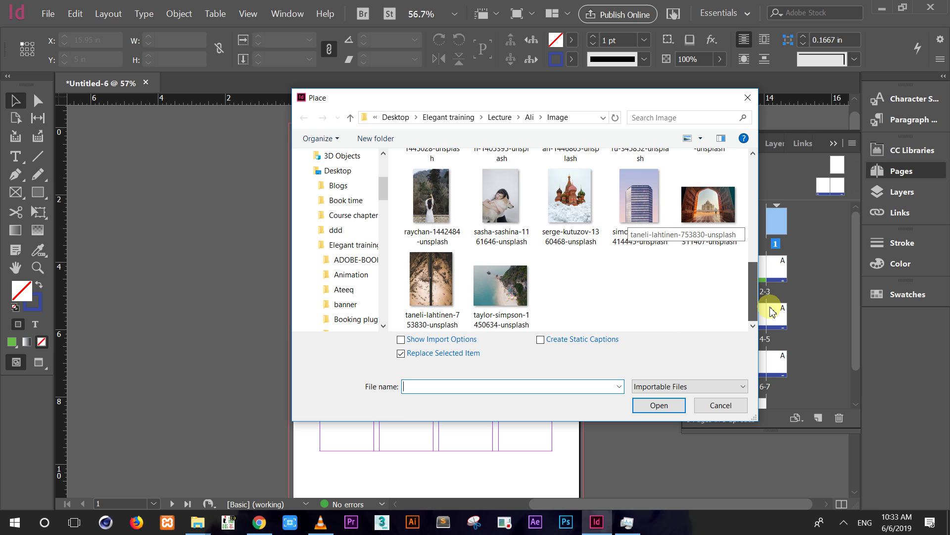
left_click(569, 203)
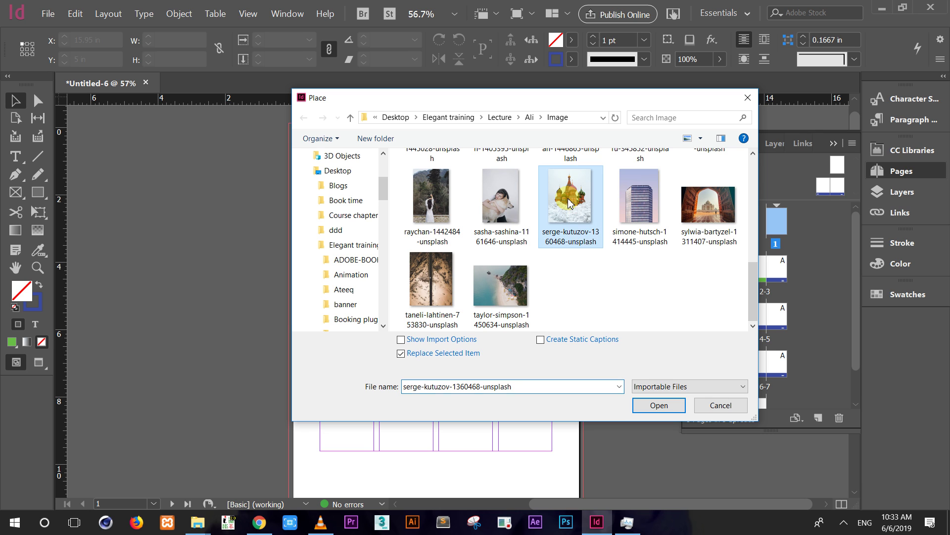
left_click(661, 404)
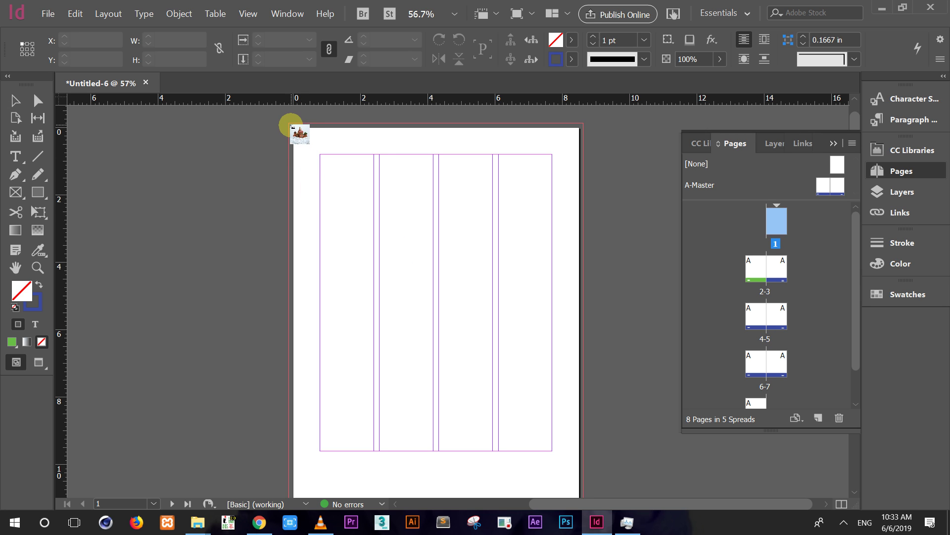
left_click_drag(290, 124, 521, 474)
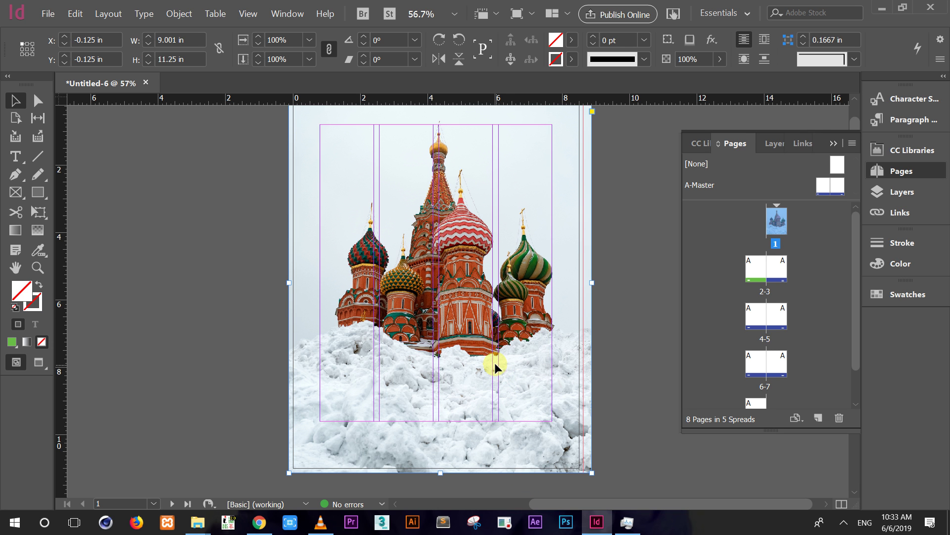
Deselect the placed cathedral photo, leaving the Direct Selection tool active.
scroll(494, 361, "up", 1)
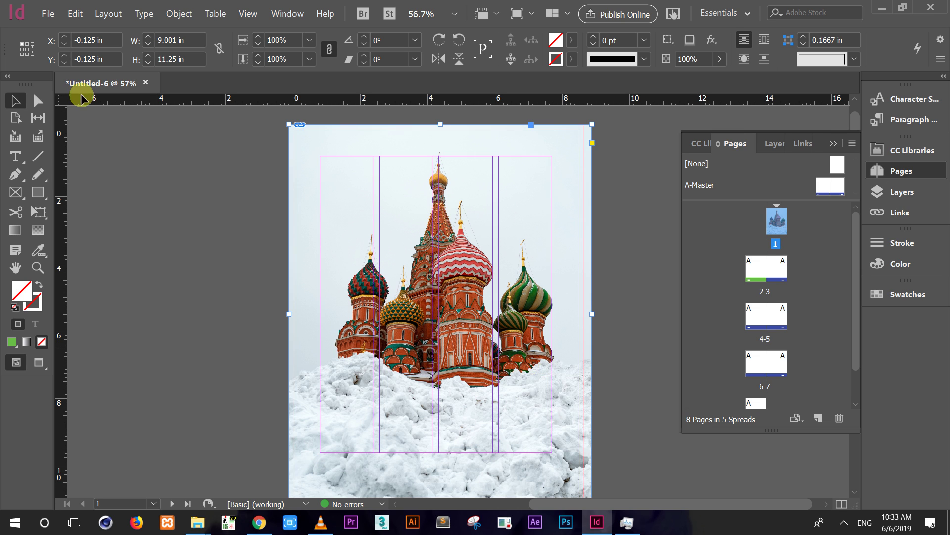
scroll(55, 99, "down", 1)
left_click(38, 100)
left_click(234, 168)
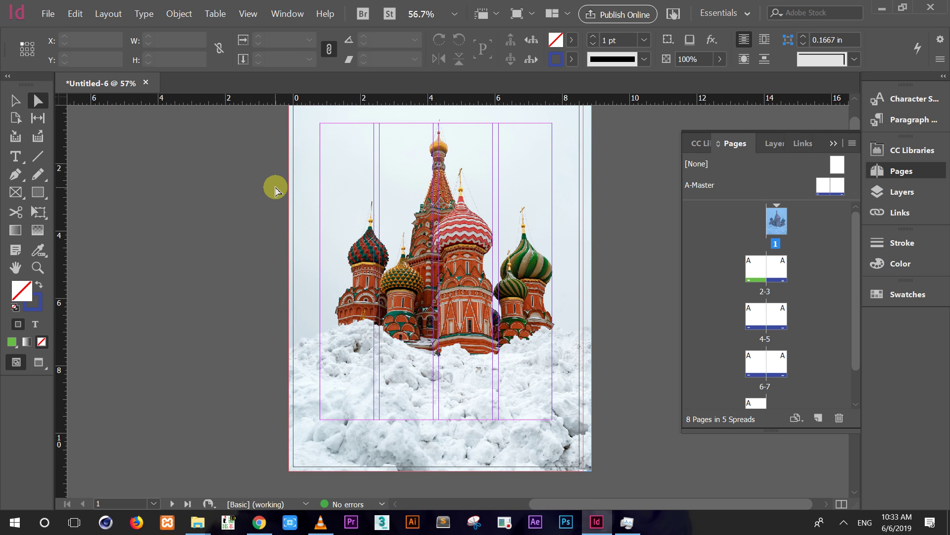
scroll(287, 189, "up", 1)
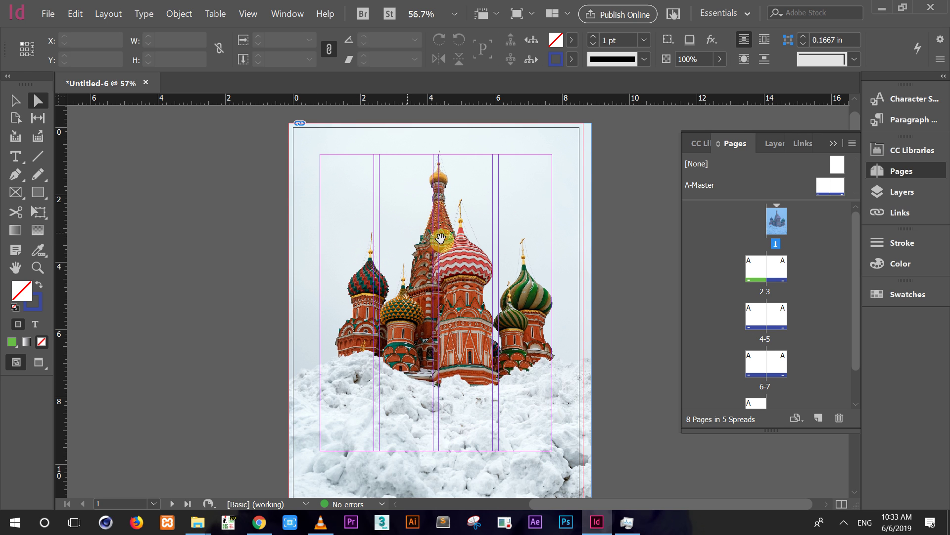
Start placing another file and browse to the logo folder inside Course chapter > lutstreet logo on the Desktop.
left_click(47, 13)
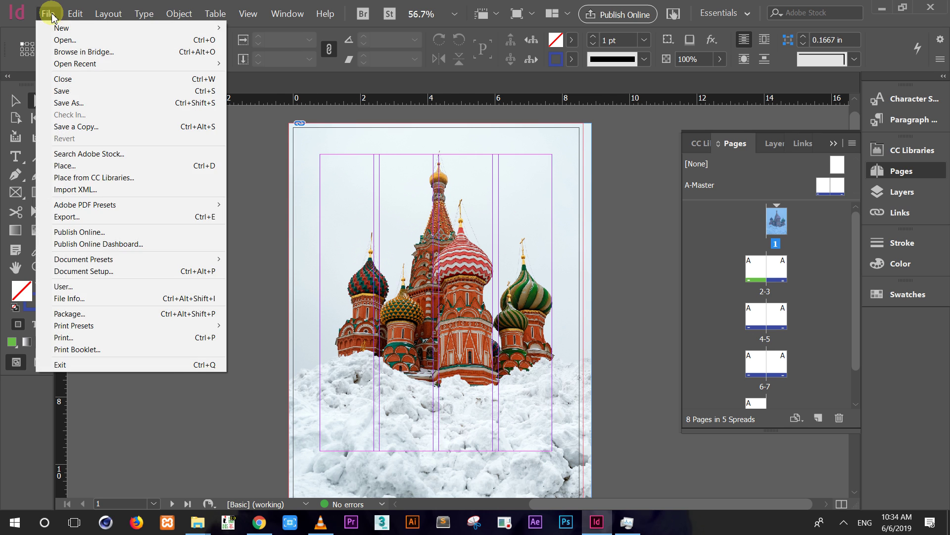
left_click(94, 165)
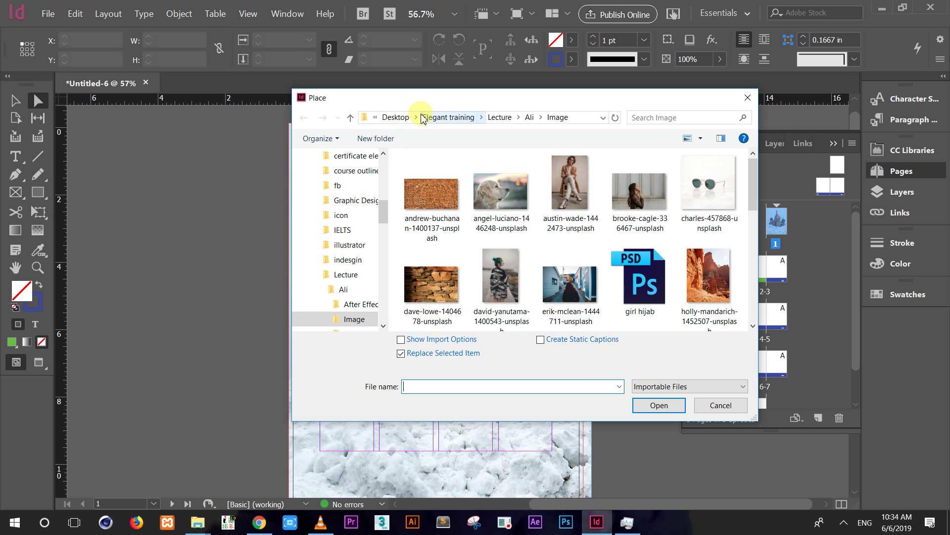
left_click(395, 117)
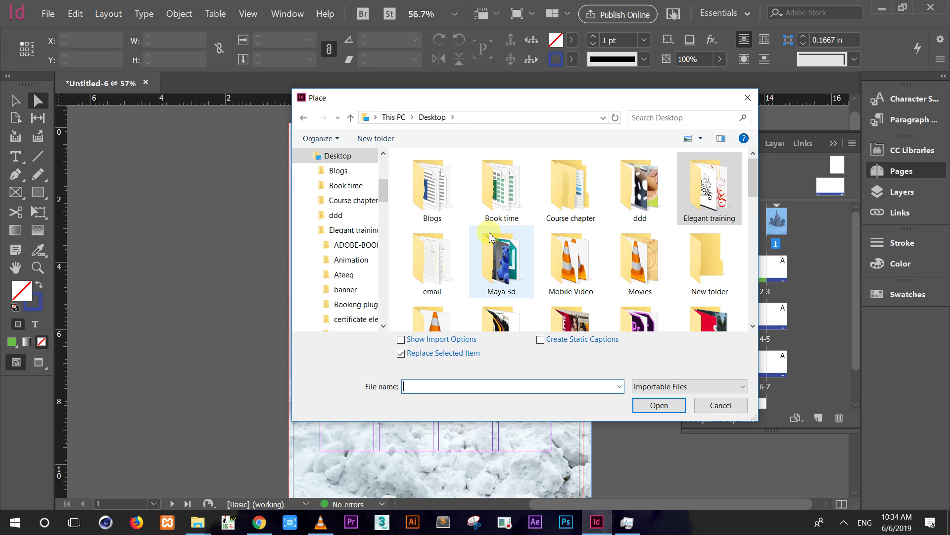
left_click(497, 200)
double_click(512, 200)
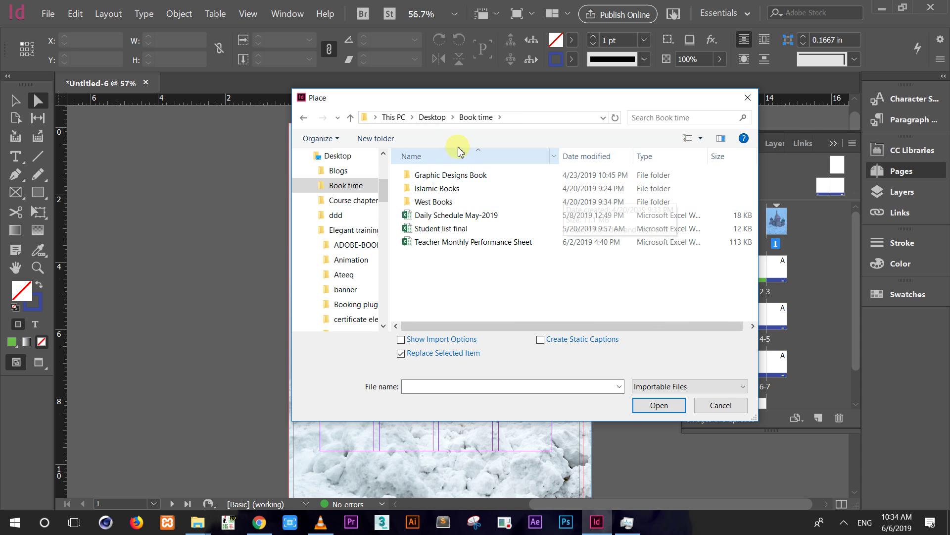
left_click(432, 117)
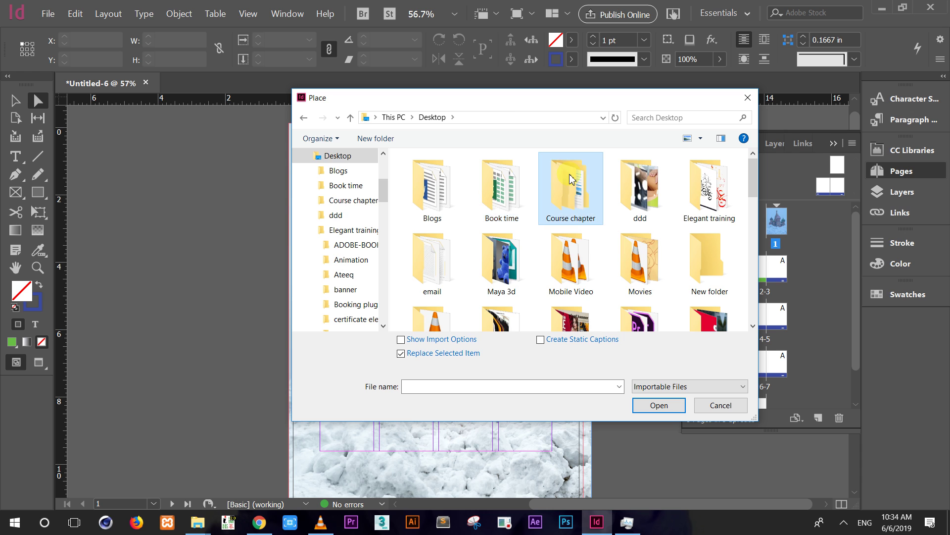
double_click(569, 179)
left_click(466, 272)
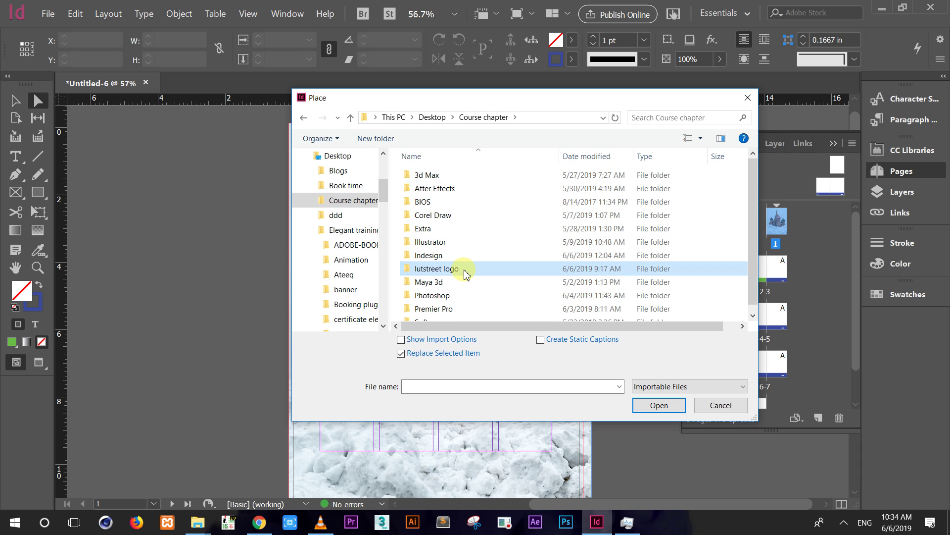
double_click(467, 272)
double_click(456, 208)
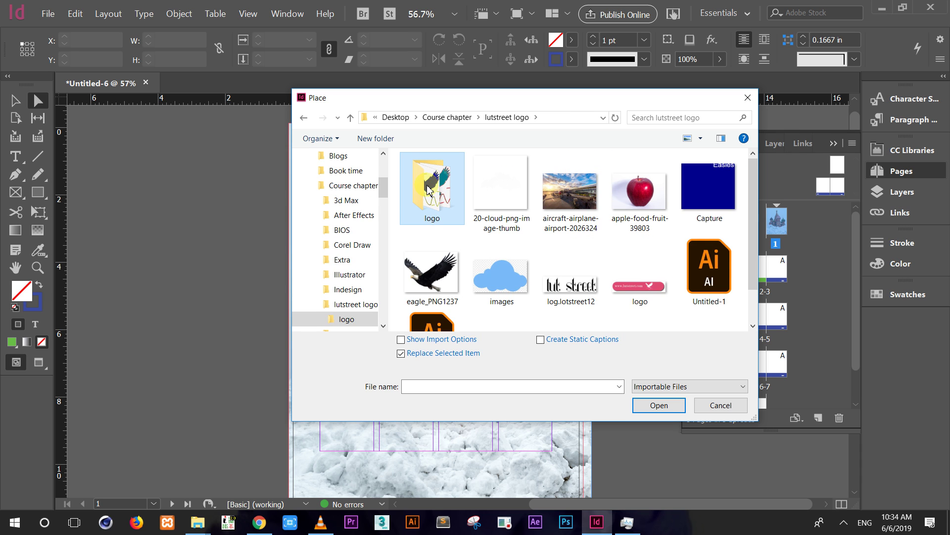
Place the teal eagle logo lutstreet logo-012 over the cathedral towers, about 2.94 by 2.77 in.
left_click(498, 196)
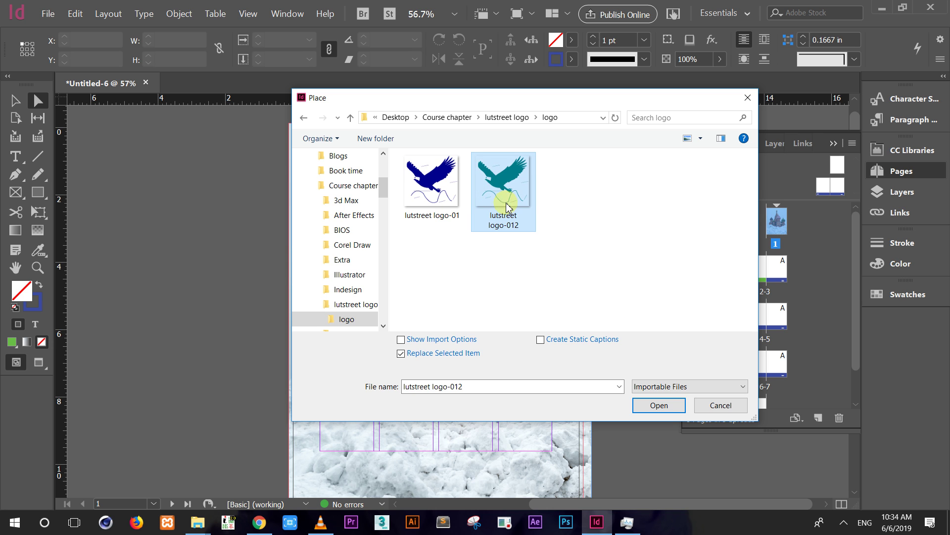
left_click(658, 404)
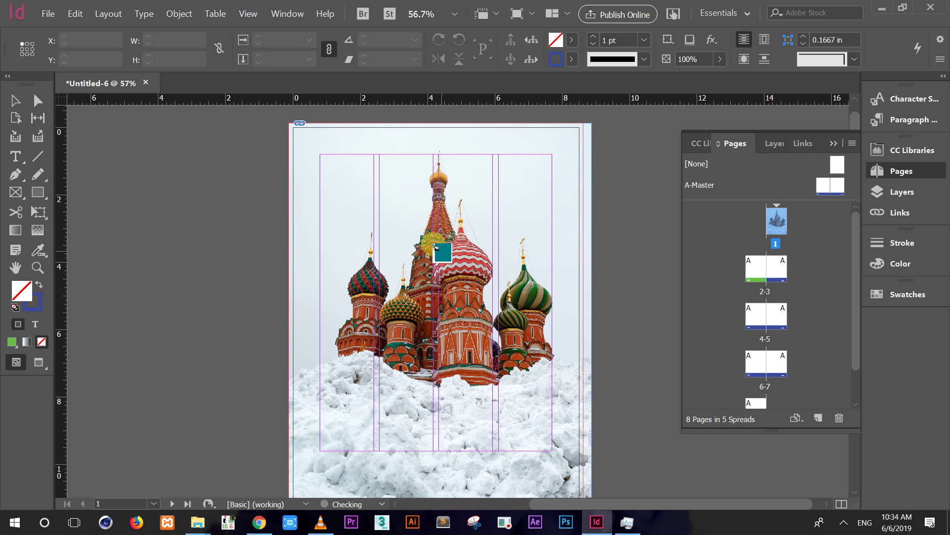
left_click_drag(395, 206, 490, 296)
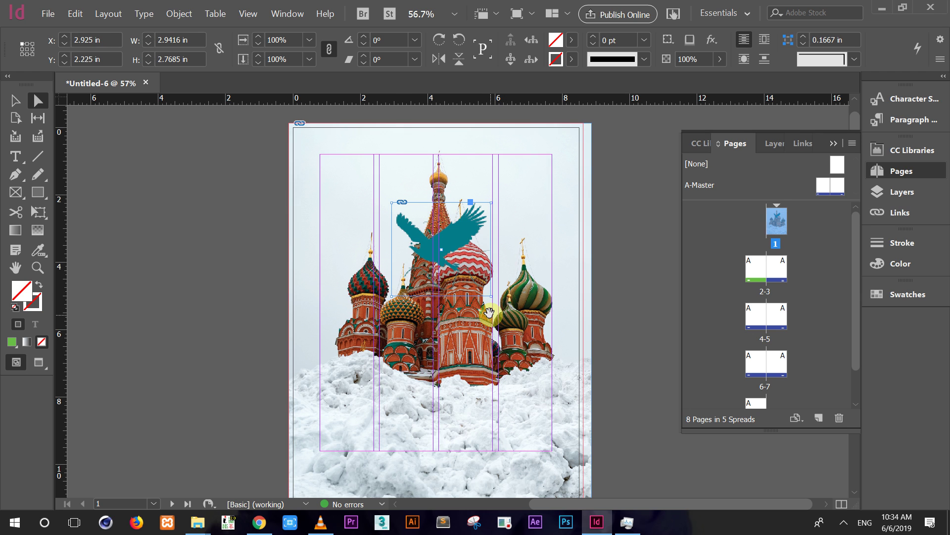
Try to move the eagle logo to the upper-left margin corner of page 1, and return to the Selection tool.
left_click_drag(456, 242, 385, 197)
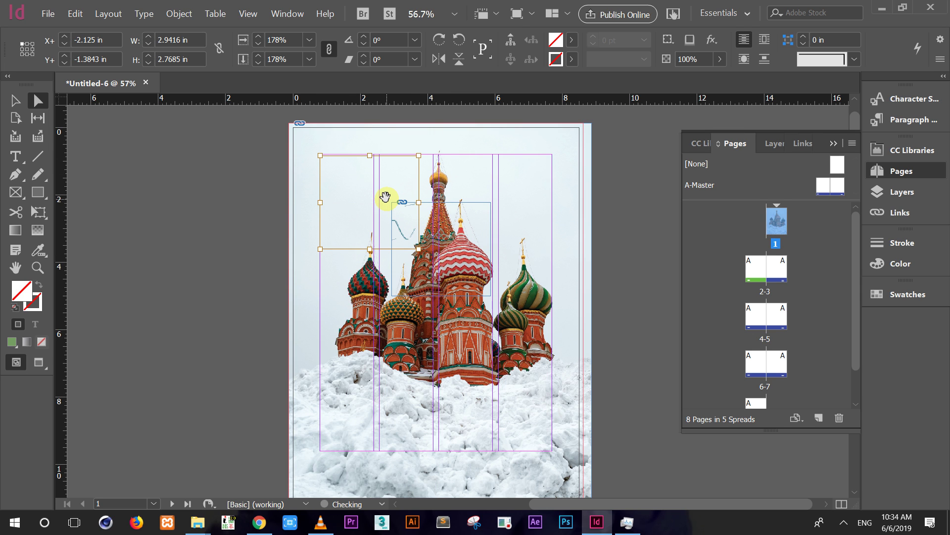
left_click(14, 99)
left_click(249, 213)
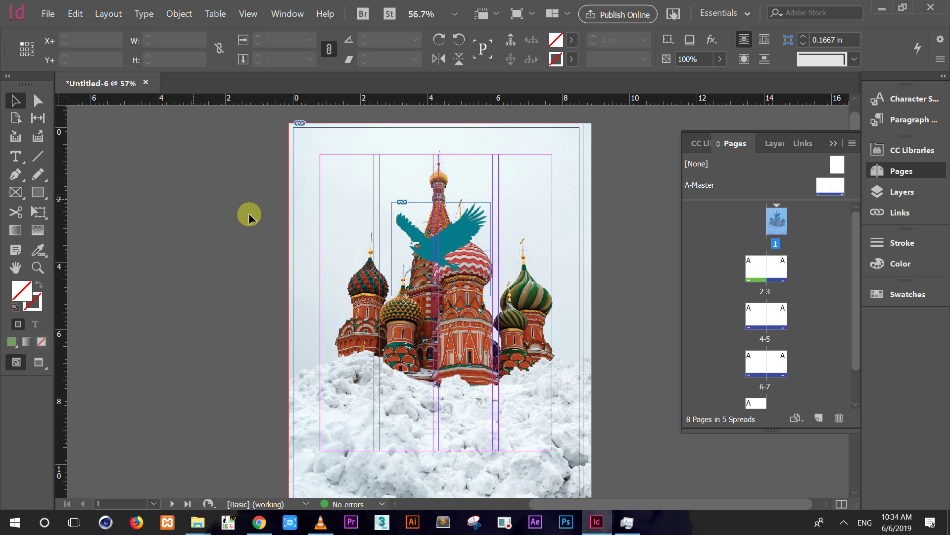
Move the eagle logo beside the cathedral's tallest tower, against the left margin at about X 0.8 in, Y 1.075 in, then select the cathedral photo.
left_click_drag(422, 236, 349, 200)
left_click(201, 233)
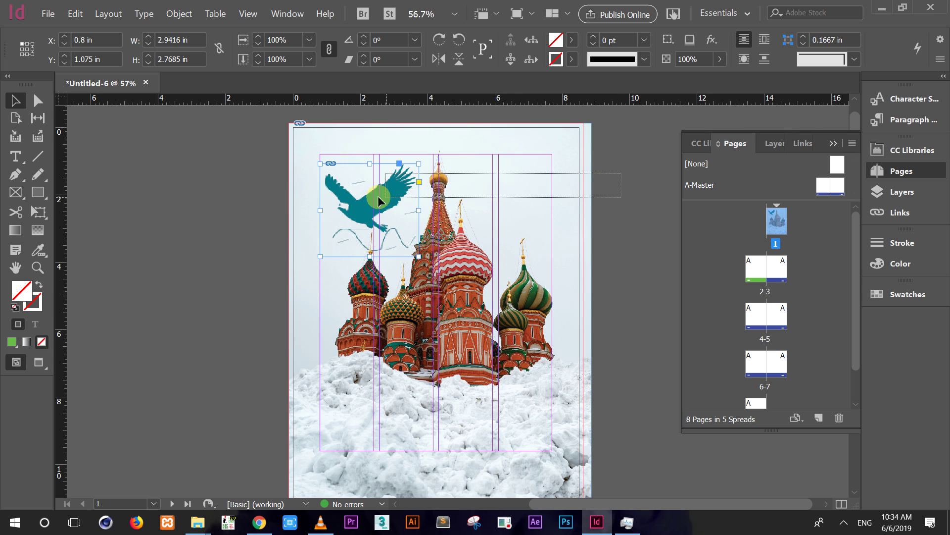
left_click(296, 179)
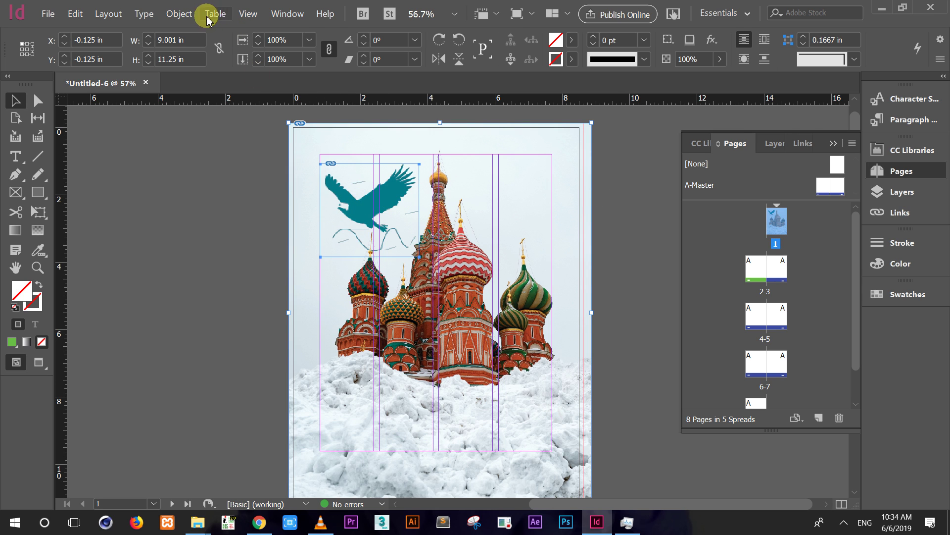
Display the document's character styles.
left_click(289, 14)
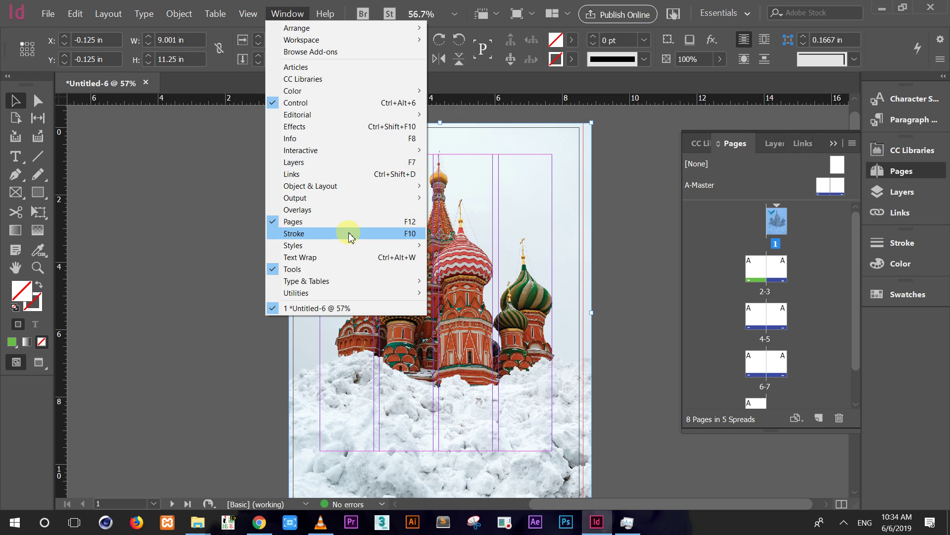
mouse_move(356, 246)
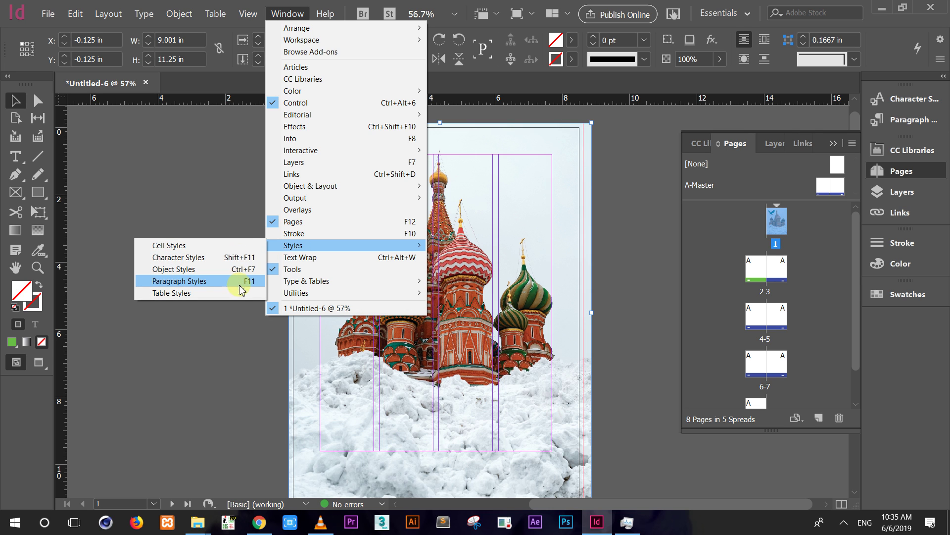
left_click(230, 257)
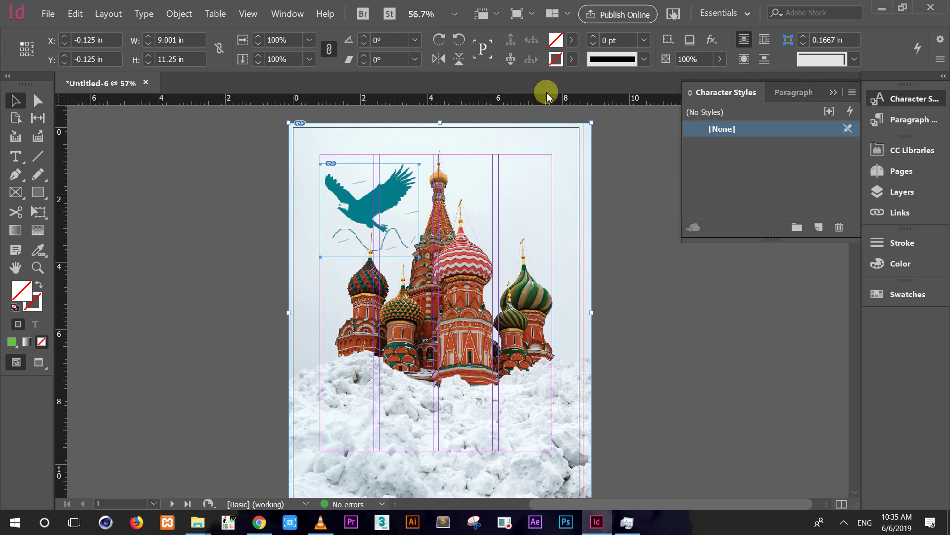
left_click(172, 15)
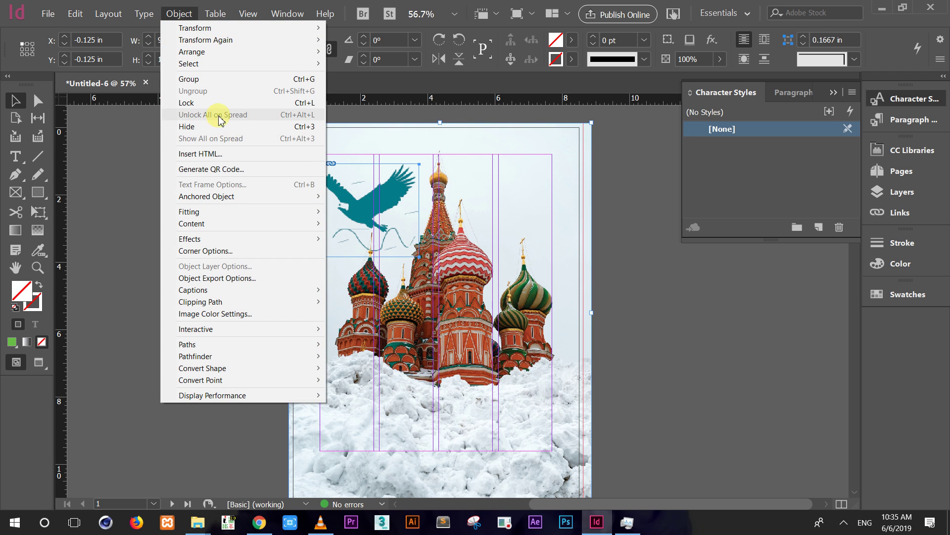
left_click(113, 15)
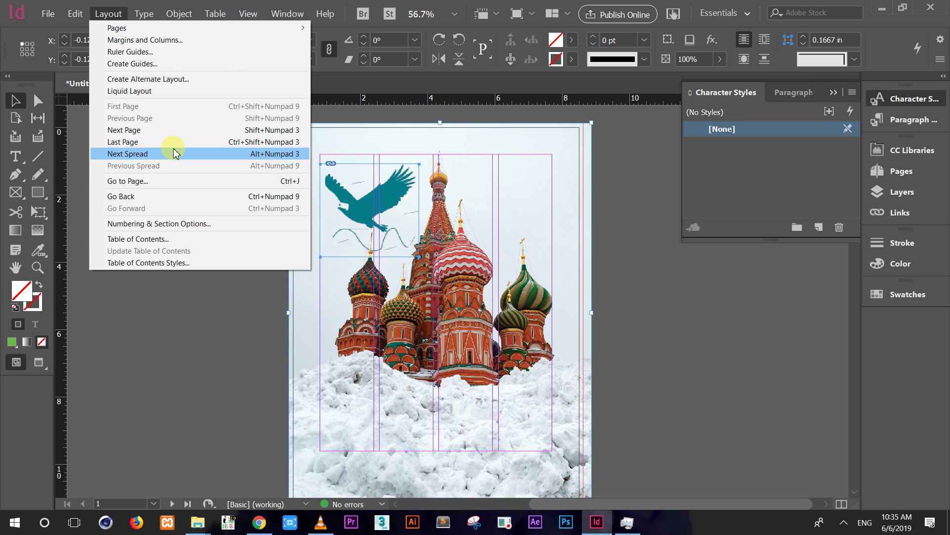
left_click(208, 308)
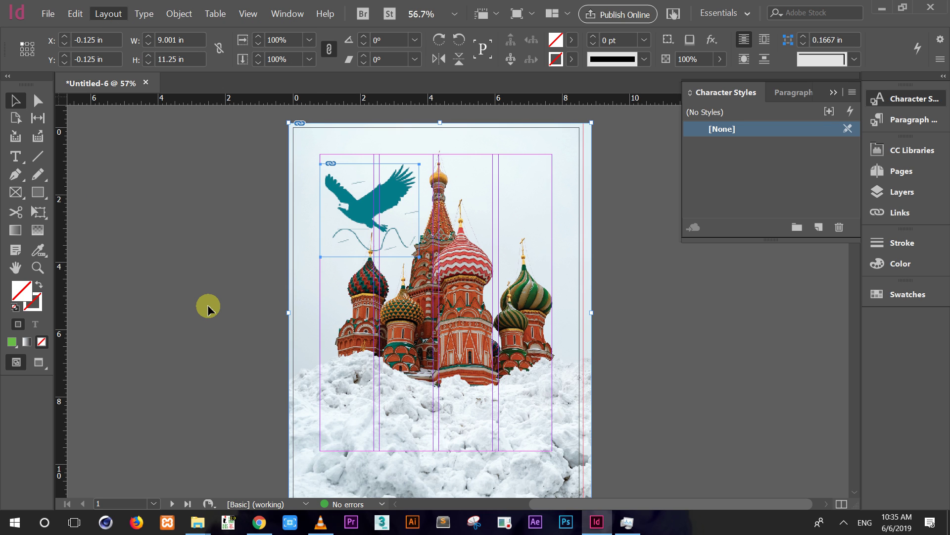
Deselect the cathedral photo and set page 1's number of columns to 1.
left_click(208, 308)
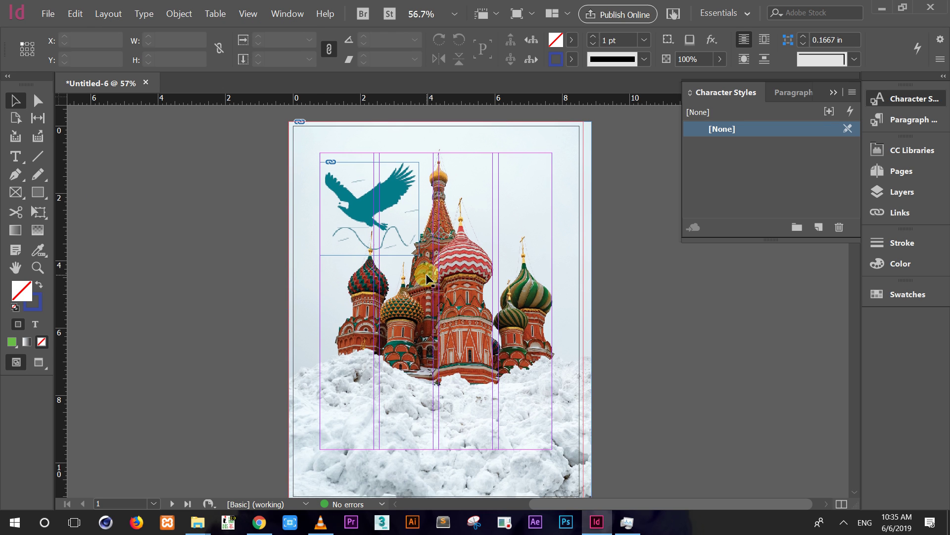
left_click(108, 15)
left_click(129, 41)
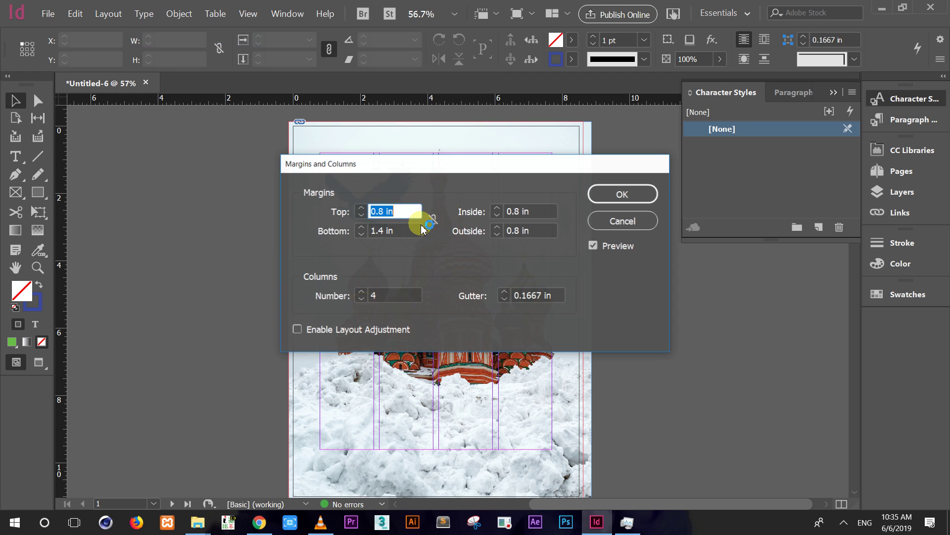
left_click(362, 300)
left_click(361, 300)
left_click(362, 300)
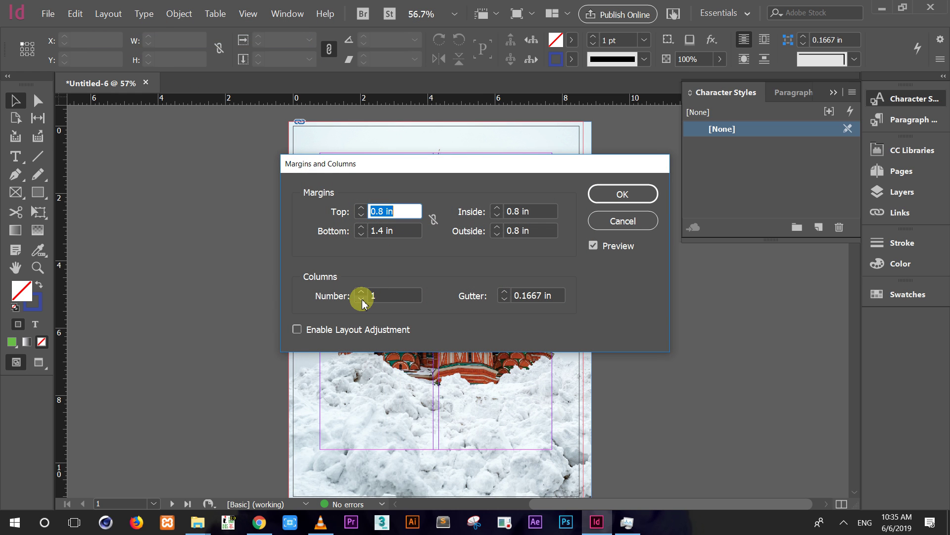
left_click(364, 287)
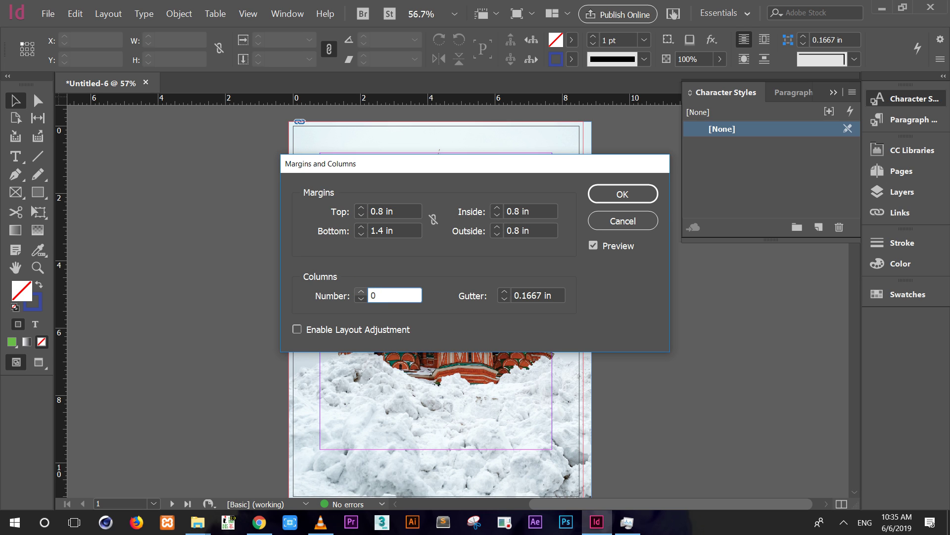
left_click(622, 194)
left_click(549, 278)
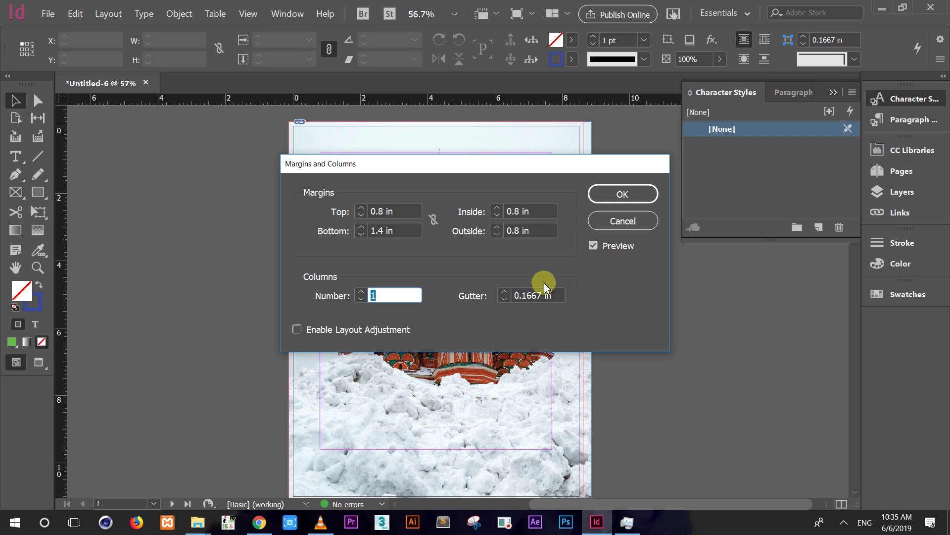
left_click(621, 194)
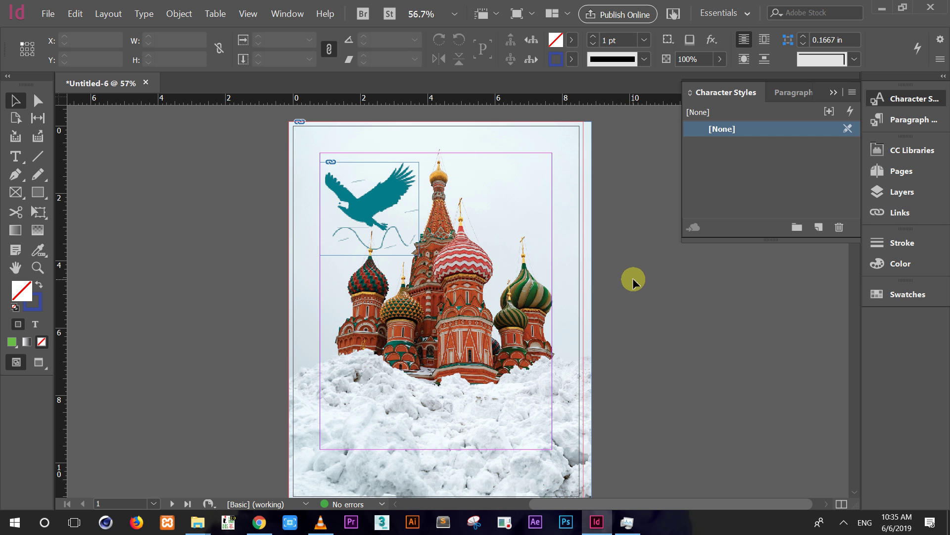
scroll(527, 338, "down", 2)
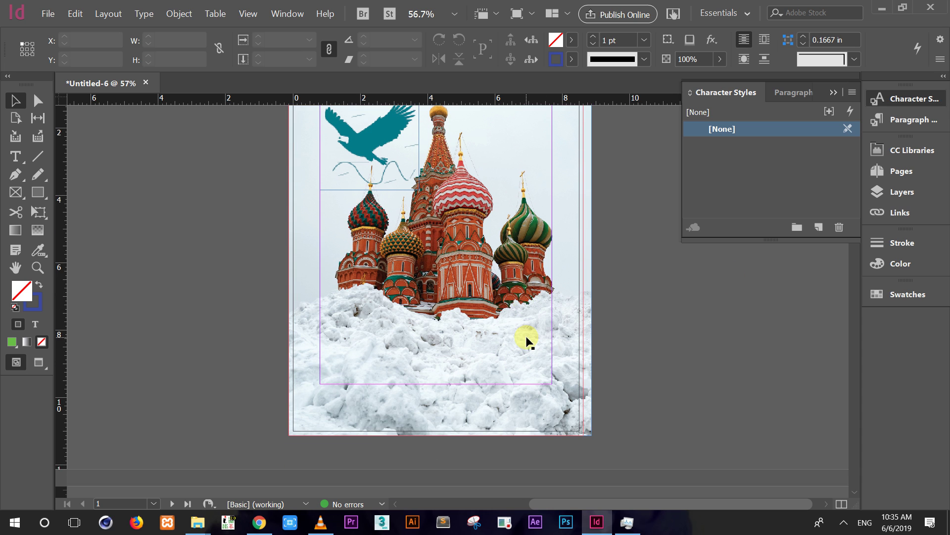
scroll(527, 338, "up", 2)
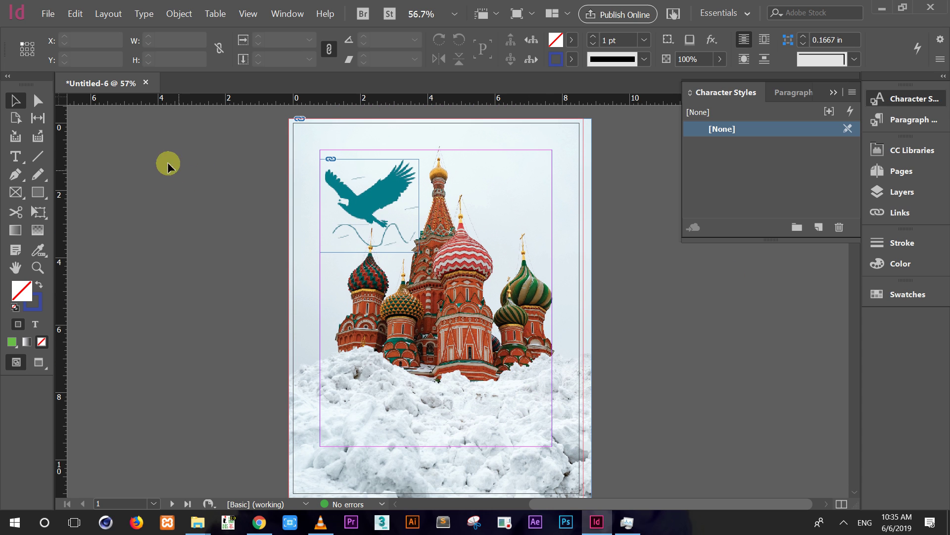